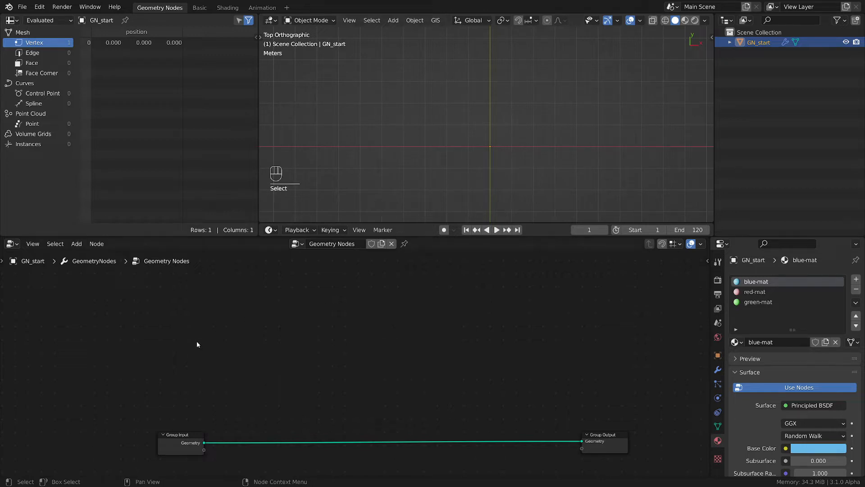
Add a String to Curves node and a Fillet Curve node above the existing Group Input to Group Output link
{"action": "key", "text": "shift+a"}
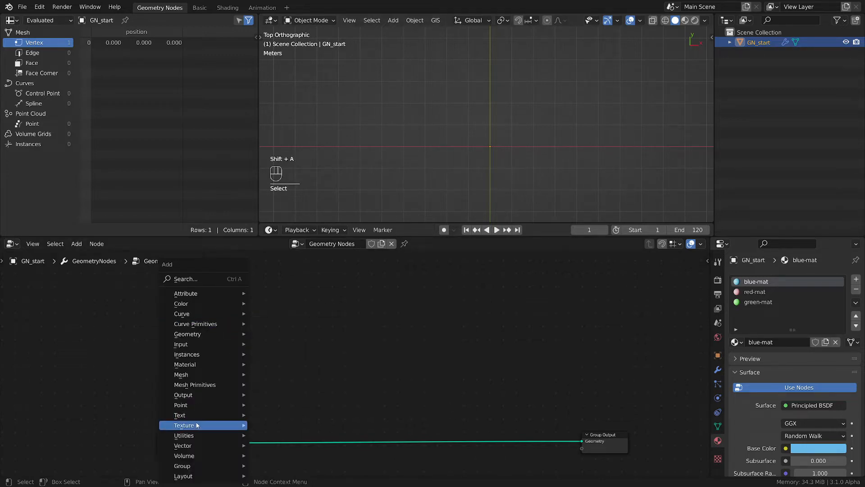
{"action": "mouse_move", "coordinate": [211, 425]}
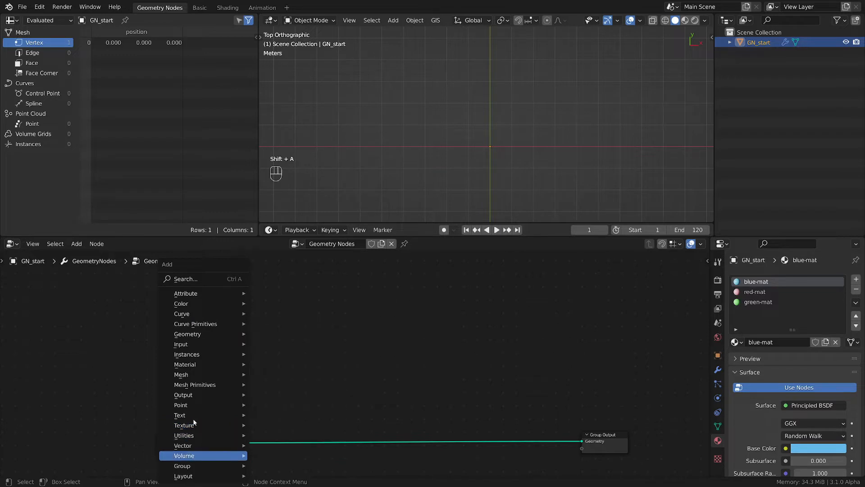
{"action": "left_click", "coordinate": [287, 405]}
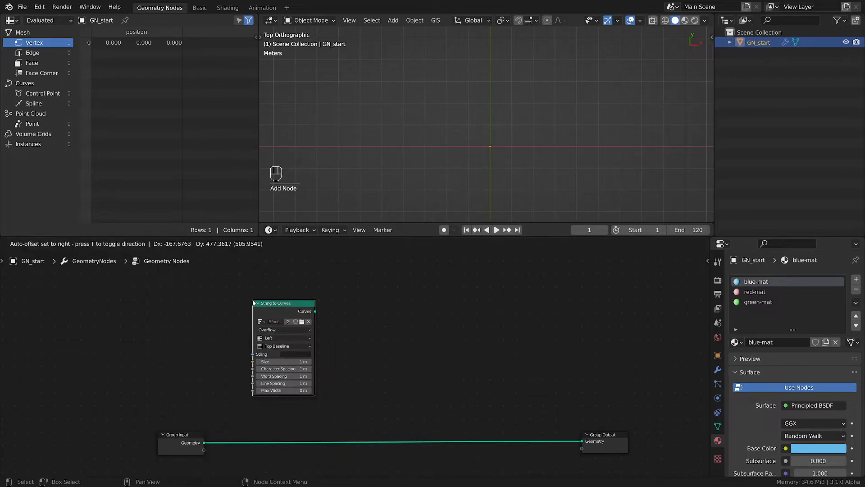
{"action": "left_click", "coordinate": [334, 333]}
{"action": "key", "text": "shift+a"}
{"action": "mouse_move", "coordinate": [347, 226]}
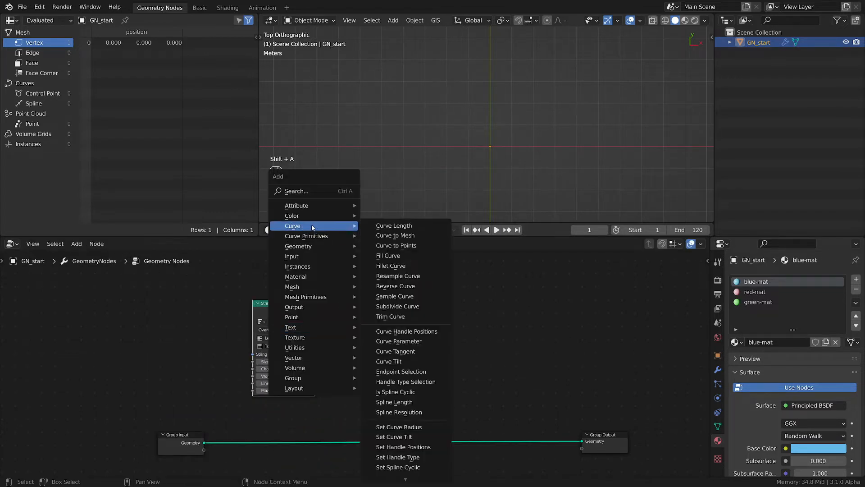
{"action": "left_click", "coordinate": [390, 265]}
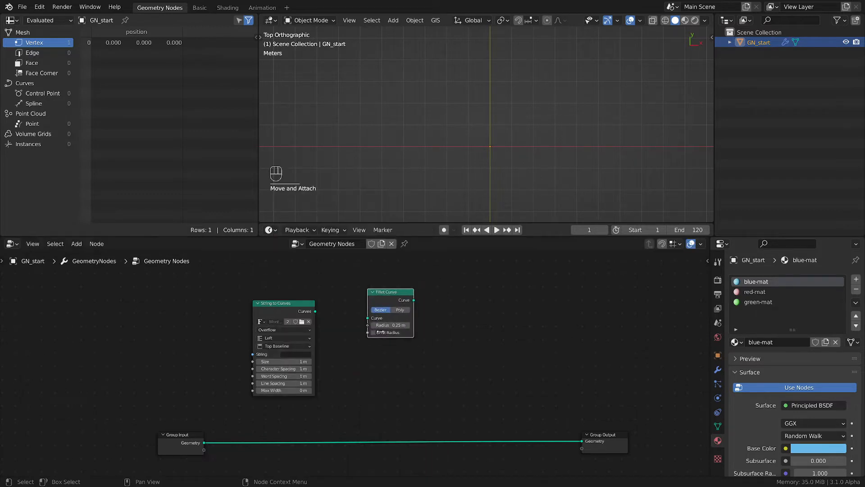
{"action": "left_click", "coordinate": [373, 353]}
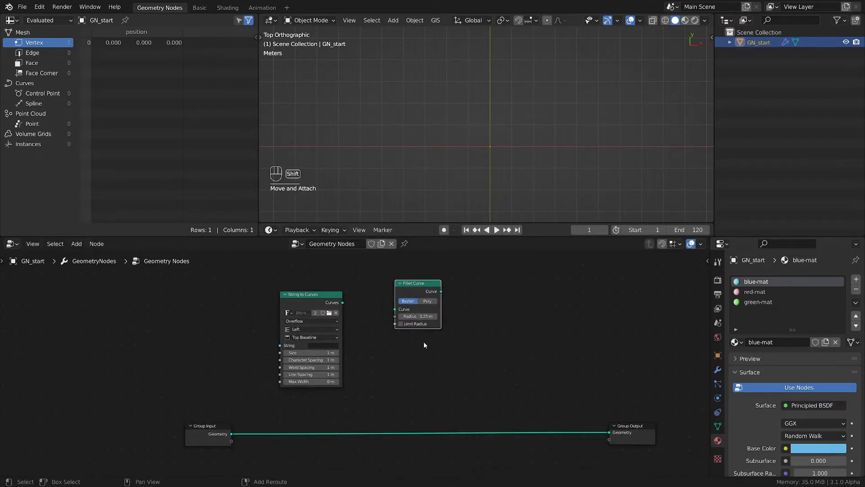
Add a Set Position node after the Fillet Curve node
{"action": "key", "text": "shift+a"}
{"action": "mouse_move", "coordinate": [423, 340]}
{"action": "mouse_move", "coordinate": [380, 334]}
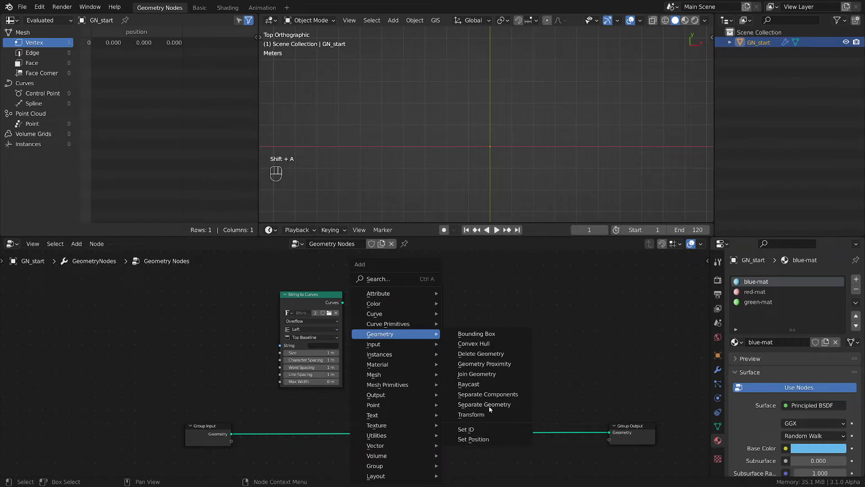
{"action": "left_click", "coordinate": [469, 436]}
{"action": "left_click", "coordinate": [479, 308]}
{"action": "key", "text": "Home"}
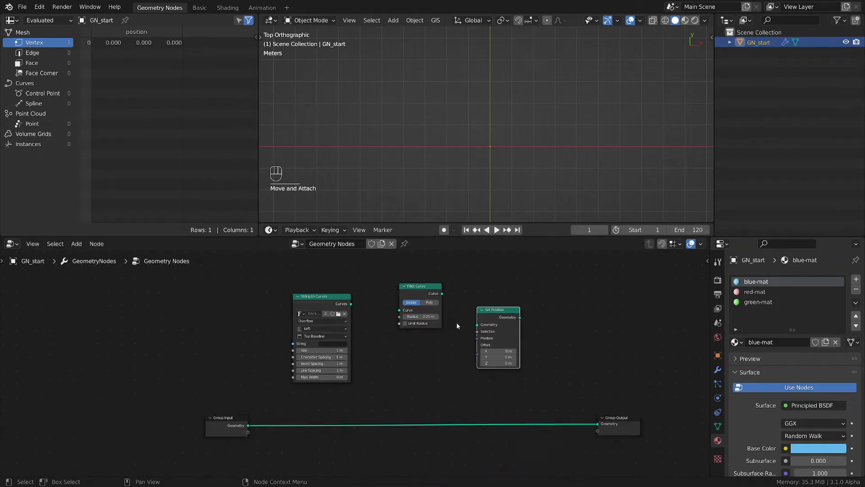
Add a Curve to Mesh node after the Set Position node
{"action": "key", "text": "shift+a"}
{"action": "mouse_move", "coordinate": [475, 292]}
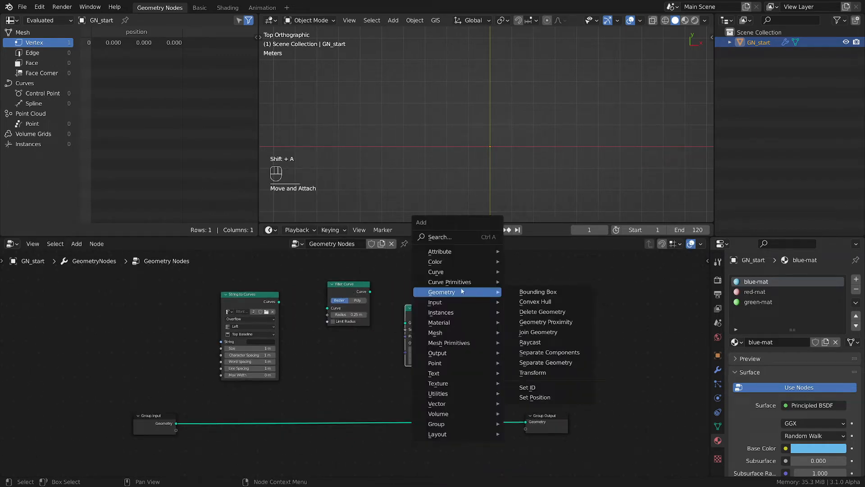
{"action": "mouse_move", "coordinate": [449, 274]}
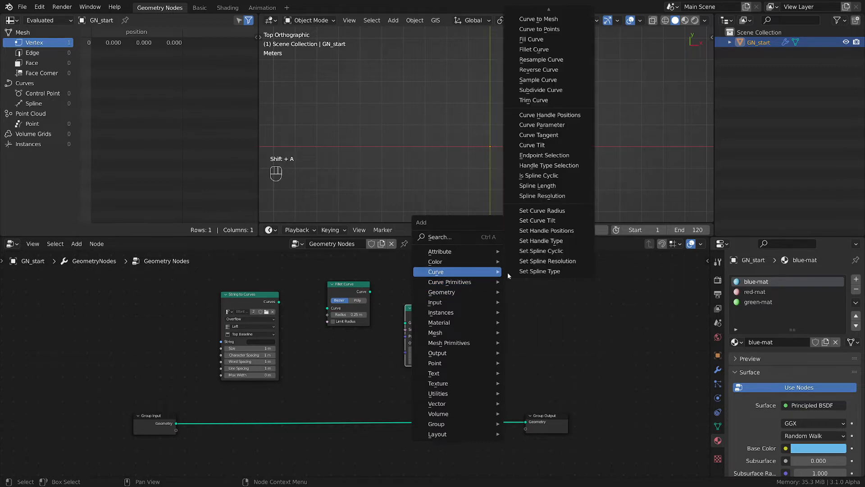
{"action": "left_click", "coordinate": [540, 19]}
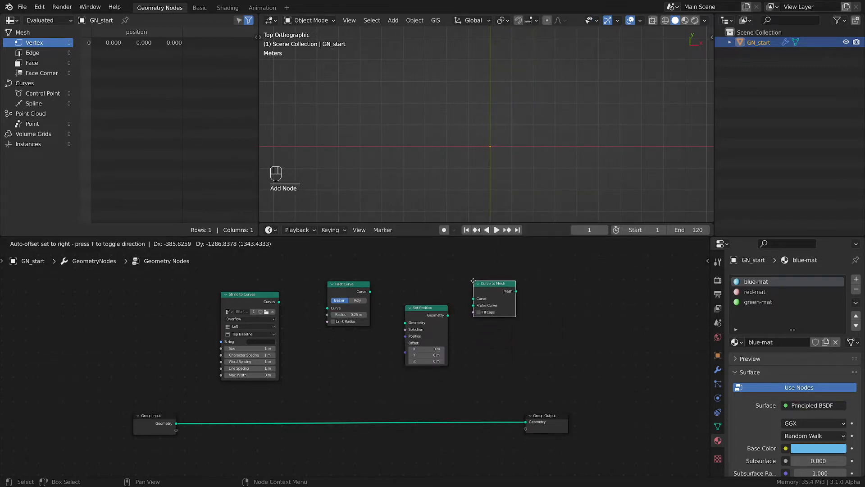
{"action": "left_click", "coordinate": [473, 280]}
Add a Curve Circle node with resolution 4 and connect it to the Profile Curve input of Curve to Mesh
{"action": "key", "text": "shift+a"}
{"action": "mouse_move", "coordinate": [472, 337]}
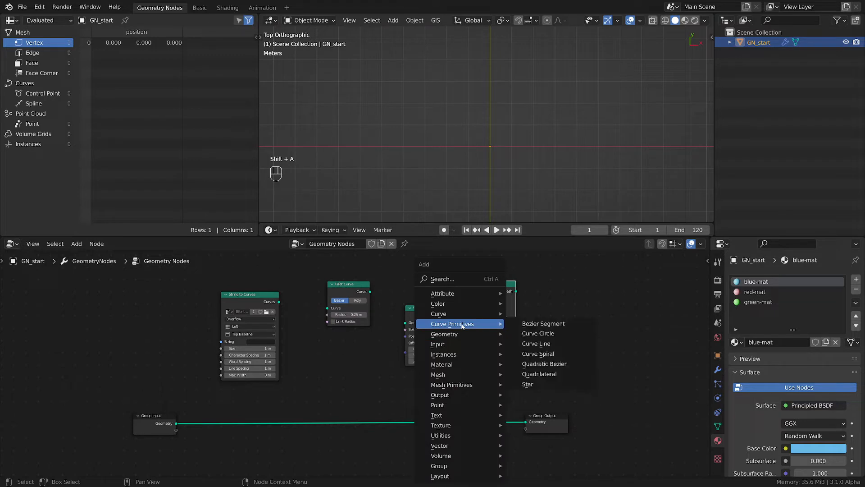
{"action": "left_click", "coordinate": [538, 333]}
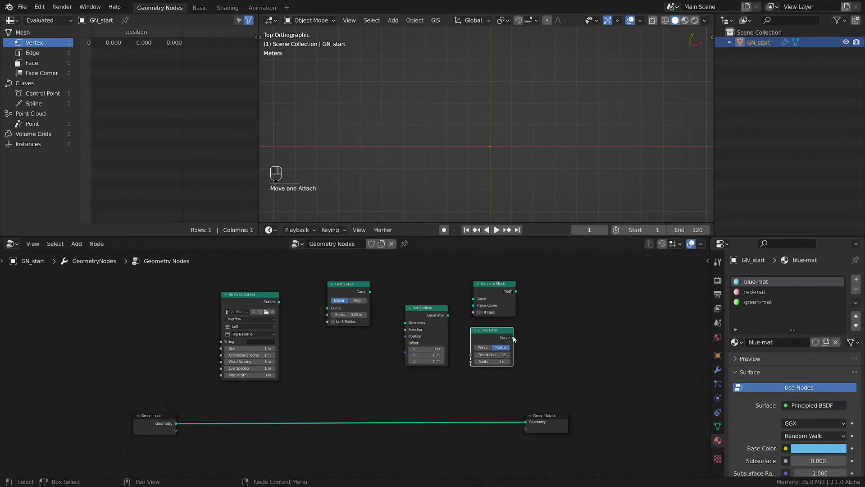
{"action": "mouse_move", "coordinate": [514, 338]}
{"action": "left_mouse_down"}
{"action": "mouse_move", "coordinate": [474, 306]}
{"action": "mouse_move", "coordinate": [497, 334]}
{"action": "left_mouse_up"}
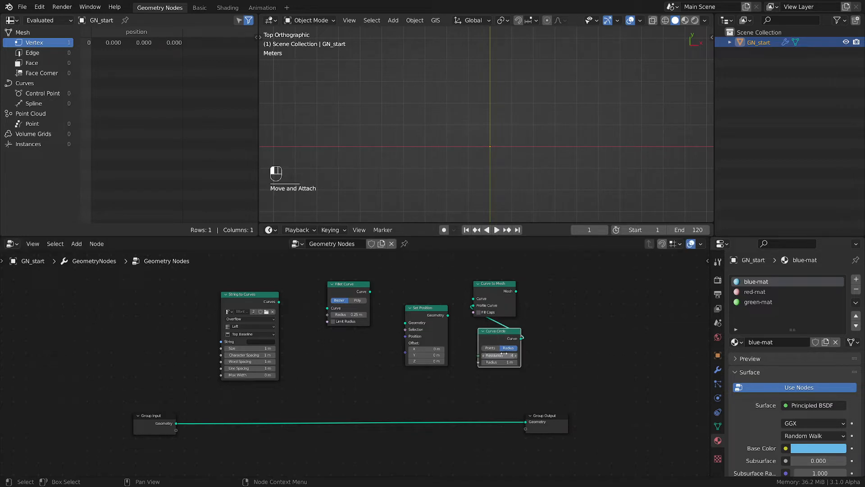
Auto-link the new nodes and Group Output in sequence, and move Group Output farther from the chain
{"action": "scroll", "coordinate": [481, 308], "scroll_direction": "down", "scroll_amount": 2}
{"action": "left_click_drag", "start_coordinate": [281, 271], "coordinate": [630, 425]}
{"action": "key", "text": "shift+f"}
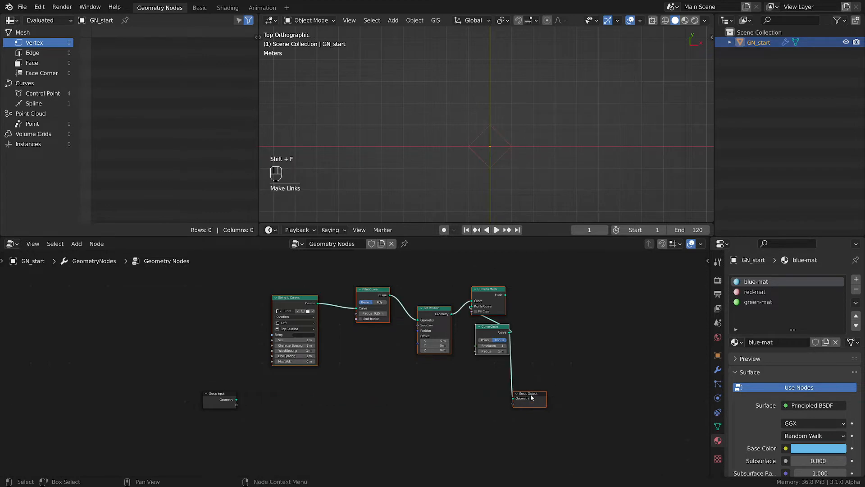
{"action": "left_click_drag", "start_coordinate": [531, 396], "coordinate": [580, 390]}
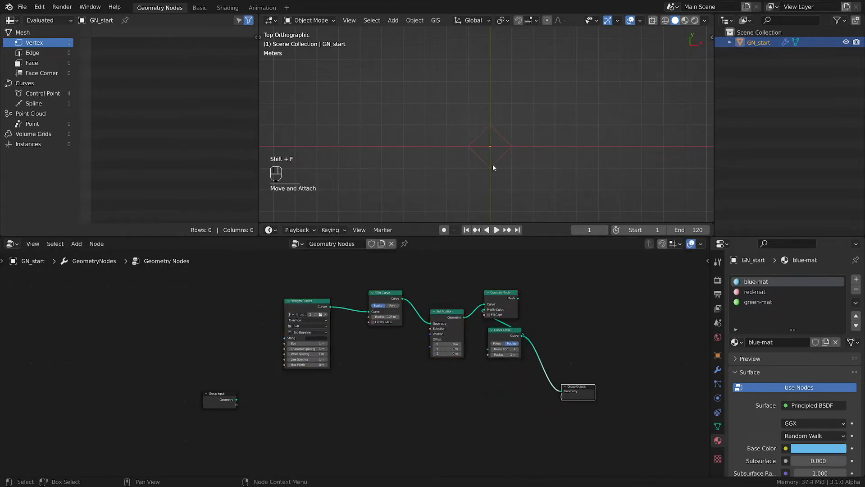
{"action": "scroll", "coordinate": [492, 153], "scroll_direction": "up", "scroll_amount": 4}
{"action": "scroll", "coordinate": [483, 351], "scroll_direction": "up", "scroll_amount": 3}
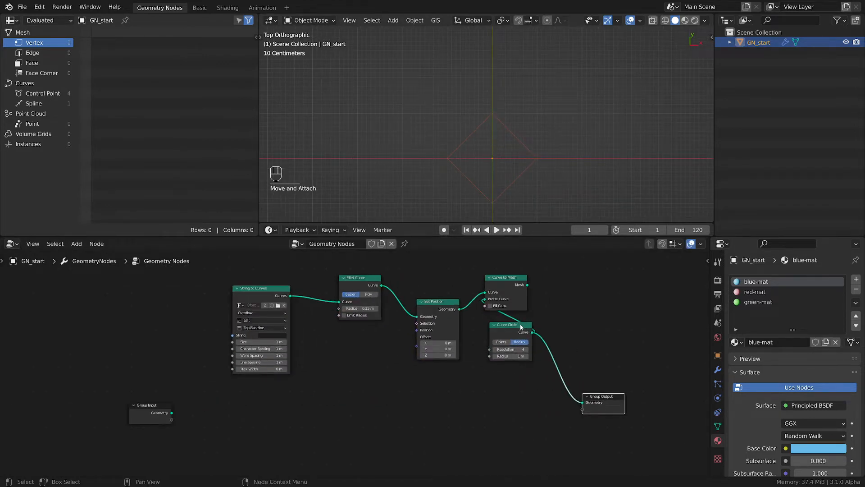
Enter INFINITY as the String to Curves text and set the Fillet Curve radius to 0 m
{"action": "left_click_drag", "start_coordinate": [520, 325], "coordinate": [519, 320]}
{"action": "middle_click_drag", "start_coordinate": [262, 331], "coordinate": [285, 345]}
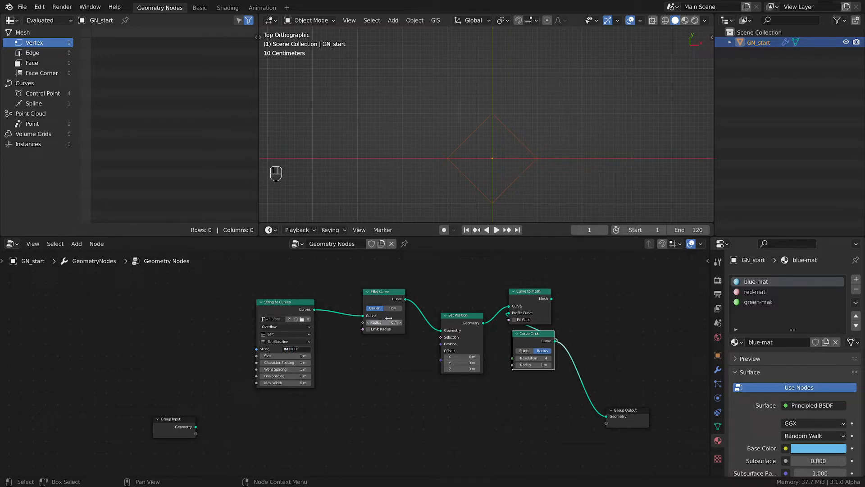
Spread out the String to Curves, Fillet Curve and Set Position nodes to leave room before Curve to Mesh
{"action": "left_click_drag", "start_coordinate": [284, 302], "coordinate": [243, 299]}
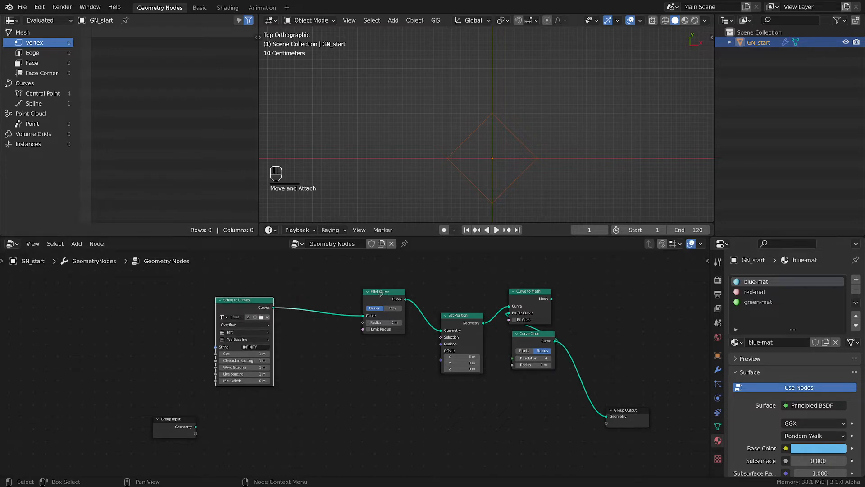
{"action": "left_click_drag", "start_coordinate": [381, 293], "coordinate": [341, 296]}
{"action": "left_click_drag", "start_coordinate": [459, 315], "coordinate": [409, 309]}
{"action": "left_click", "coordinate": [531, 297]}
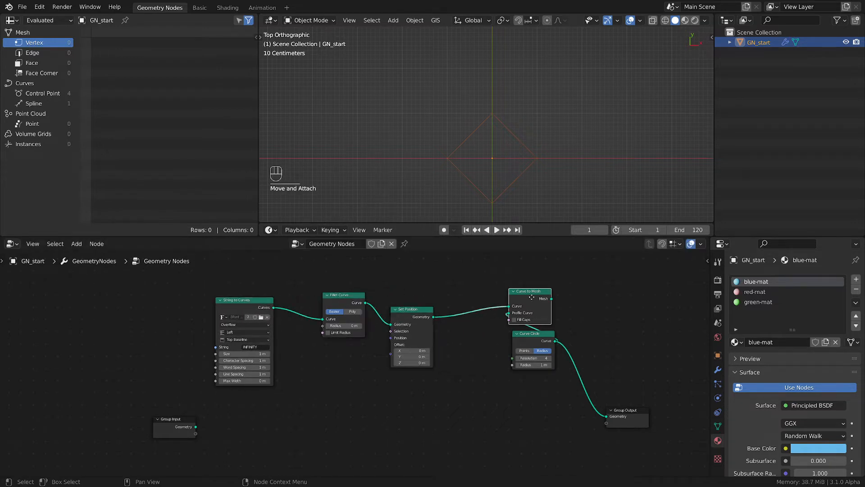
{"action": "left_click_drag", "start_coordinate": [532, 297], "coordinate": [535, 298]}
Save the file and set the Fillet Curve radius to 3.5 m
{"action": "scroll", "coordinate": [243, 353], "scroll_direction": "up", "scroll_amount": 2}
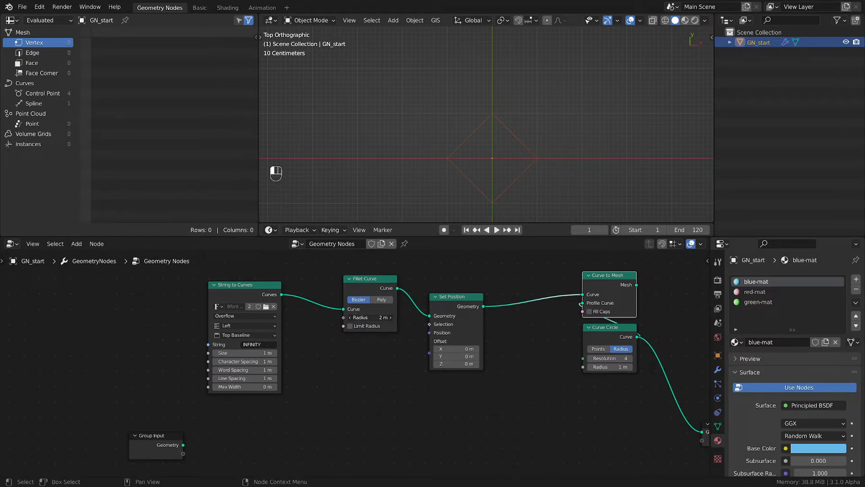
{"action": "key", "text": "ctrl+s"}
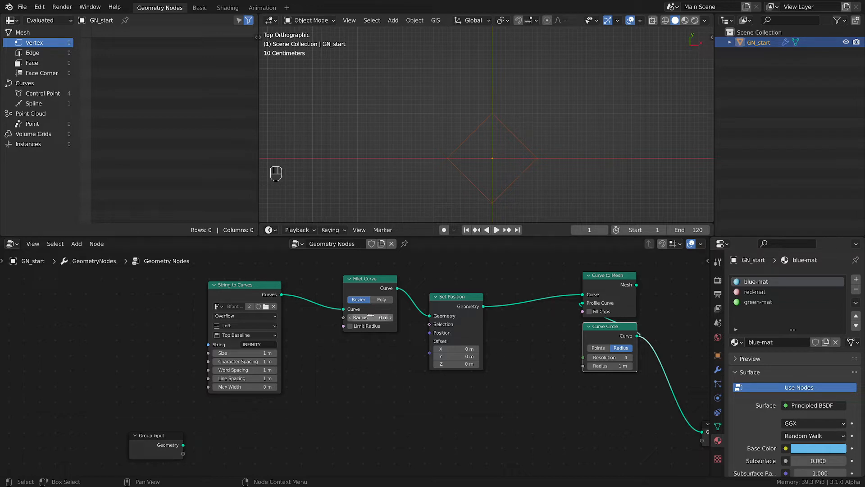
{"action": "left_click_drag", "start_coordinate": [367, 317], "coordinate": [387, 317]}
{"action": "middle_click_drag", "start_coordinate": [640, 334], "coordinate": [501, 343]}
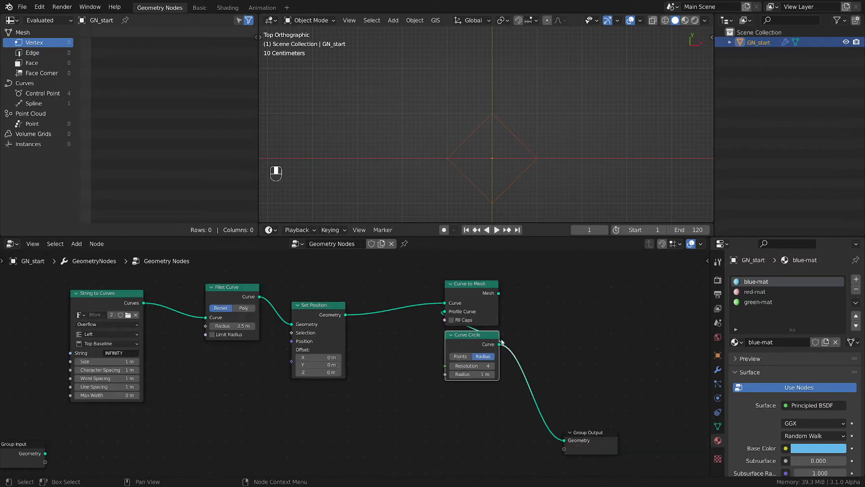
Move Curve to Mesh and Curve Circle closer to Set Position, and connect the Mesh output to Group Output
{"action": "left_click_drag", "start_coordinate": [459, 294], "coordinate": [400, 295]}
{"action": "left_click_drag", "start_coordinate": [473, 335], "coordinate": [413, 334]}
{"action": "left_click_drag", "start_coordinate": [440, 295], "coordinate": [565, 440]}
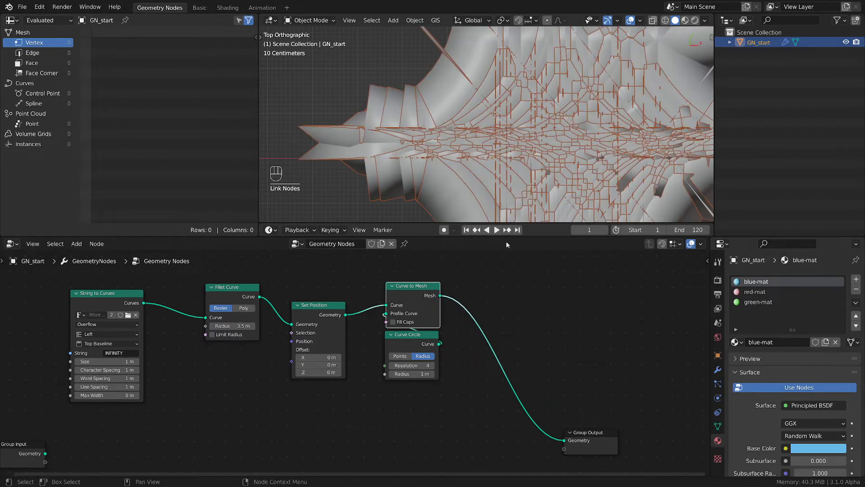
Reduce the Curve Circle radius to 0.01 m and turn off the Outline Selected viewport overlay
{"action": "middle_click_drag", "start_coordinate": [418, 380], "coordinate": [482, 394]}
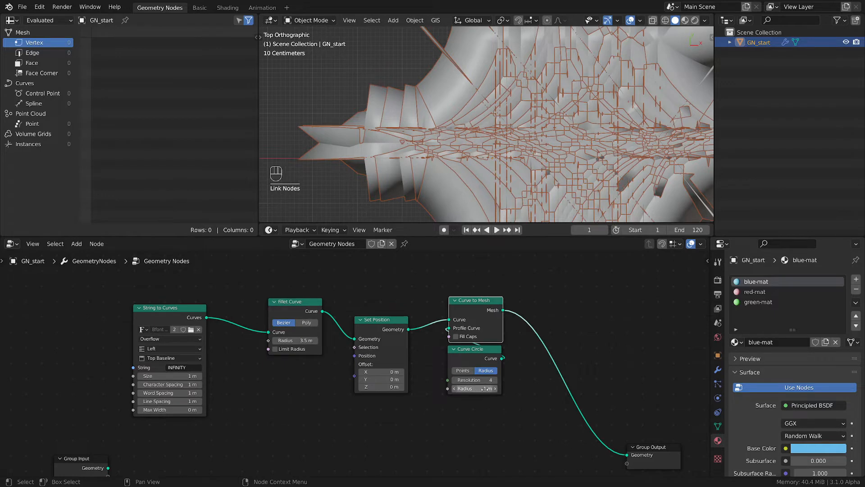
{"action": "left_click_drag", "start_coordinate": [485, 388], "coordinate": [438, 388], "text": "shift"}
{"action": "left_click", "coordinate": [639, 20]}
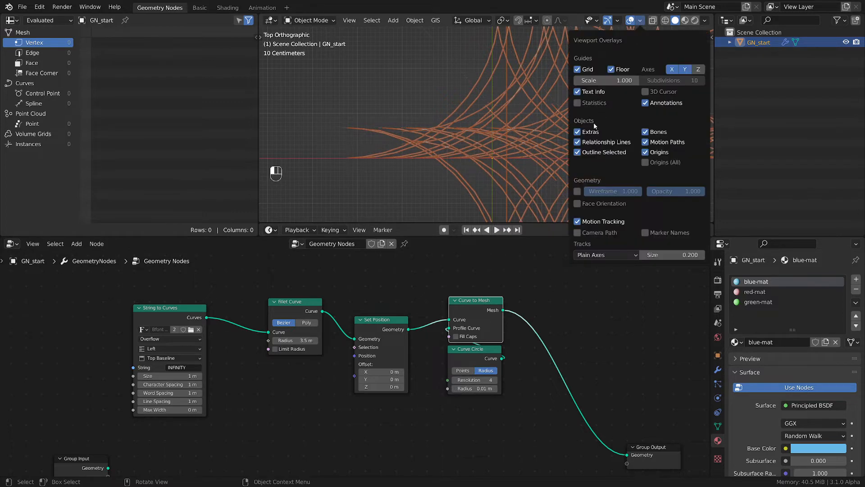
{"action": "left_click", "coordinate": [576, 152]}
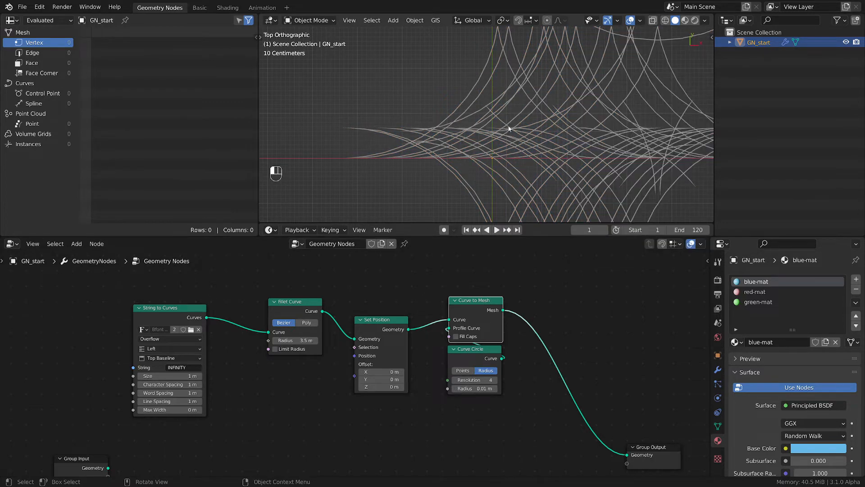
Try Fillet Curve radii of 0 m and 0.42 m on the INFINITY text
{"action": "left_click_drag", "start_coordinate": [299, 340], "coordinate": [297, 341]}
{"action": "type", "text": "0"}
{"action": "key", "text": "Return"}
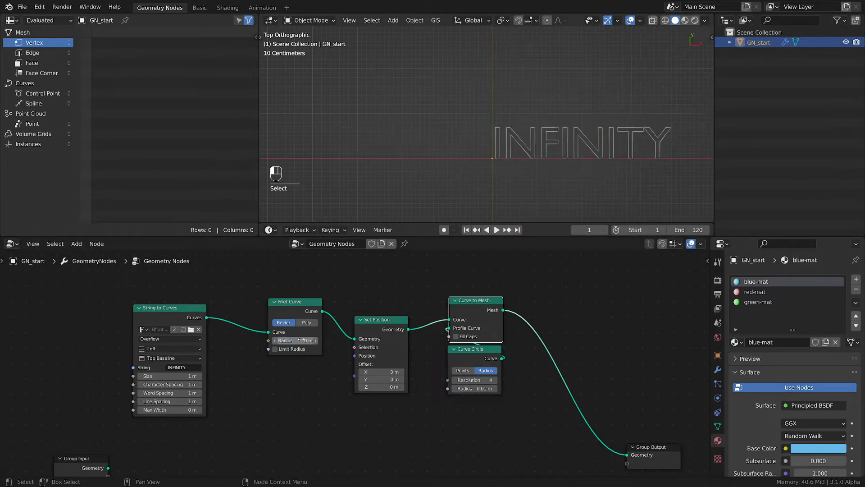
{"action": "left_click_drag", "start_coordinate": [292, 341], "coordinate": [324, 341], "text": "shift"}
Delete the unused Group Input node
{"action": "middle_click_drag", "start_coordinate": [272, 368], "coordinate": [419, 345]}
{"action": "left_click", "coordinate": [232, 440]}
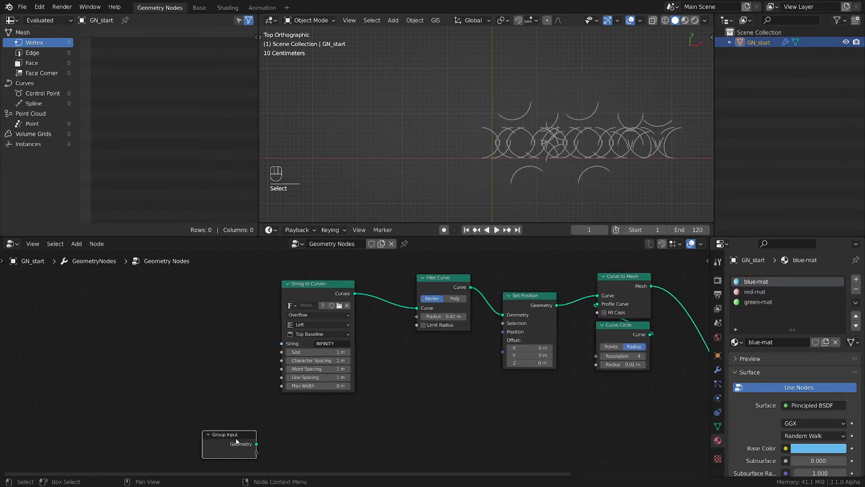
{"action": "key", "text": "x"}
Add a Value input node below String to Curves and connect it to the Fillet Curve Radius
{"action": "key", "text": "shift+a"}
{"action": "left_click", "coordinate": [159, 343]}
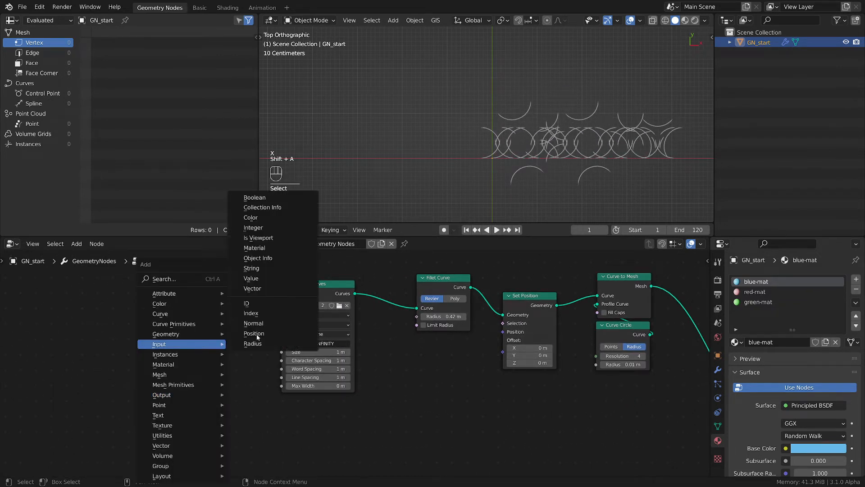
{"action": "left_click", "coordinate": [251, 278]}
{"action": "left_click", "coordinate": [292, 415]}
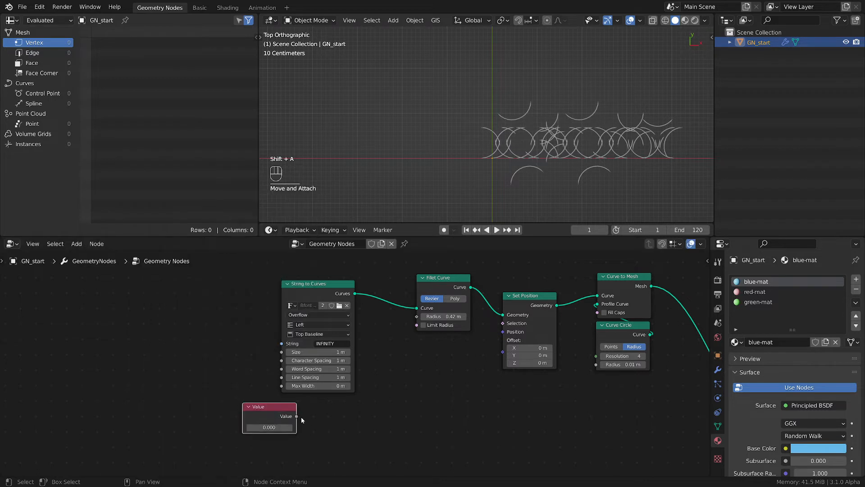
{"action": "left_click_drag", "start_coordinate": [297, 416], "coordinate": [416, 317]}
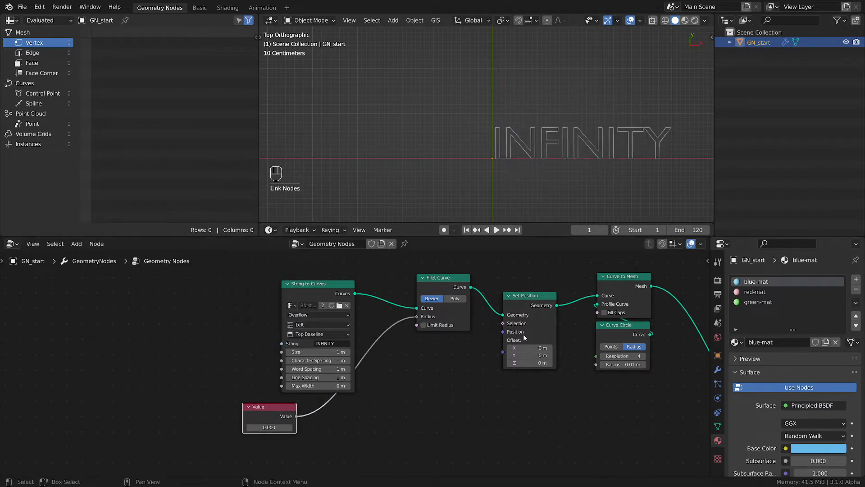
Reposition String to Curves, Fillet Curve and Set Position to open space around the new Value node
{"action": "middle_click_drag", "start_coordinate": [408, 378], "coordinate": [390, 374]}
{"action": "left_click_drag", "start_coordinate": [311, 290], "coordinate": [317, 282]}
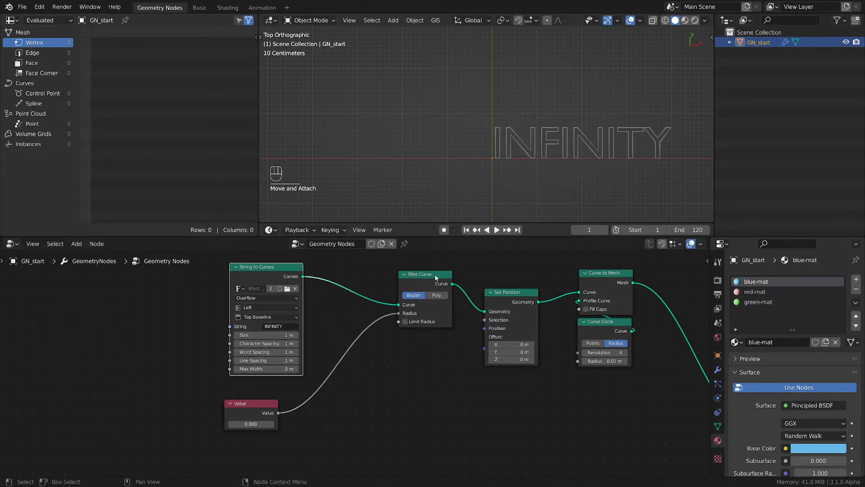
{"action": "left_click_drag", "start_coordinate": [436, 277], "coordinate": [387, 274]}
{"action": "left_click_drag", "start_coordinate": [518, 297], "coordinate": [482, 284]}
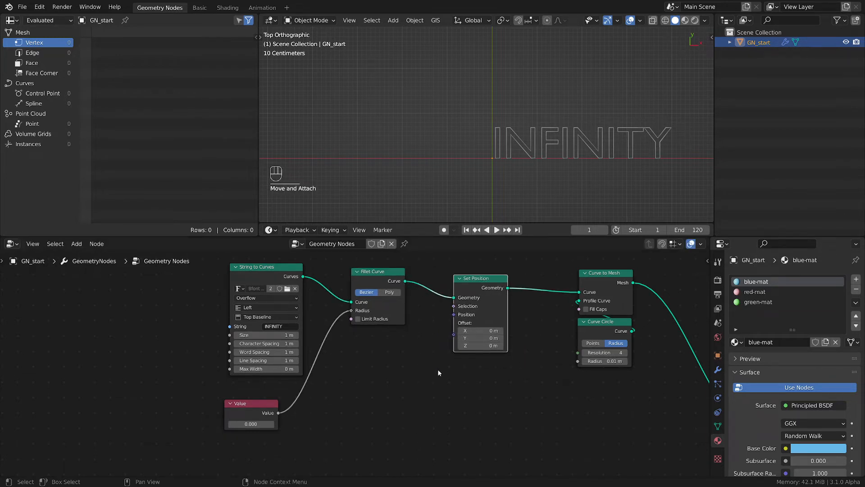
{"action": "middle_click_drag", "start_coordinate": [438, 372], "coordinate": [499, 360]}
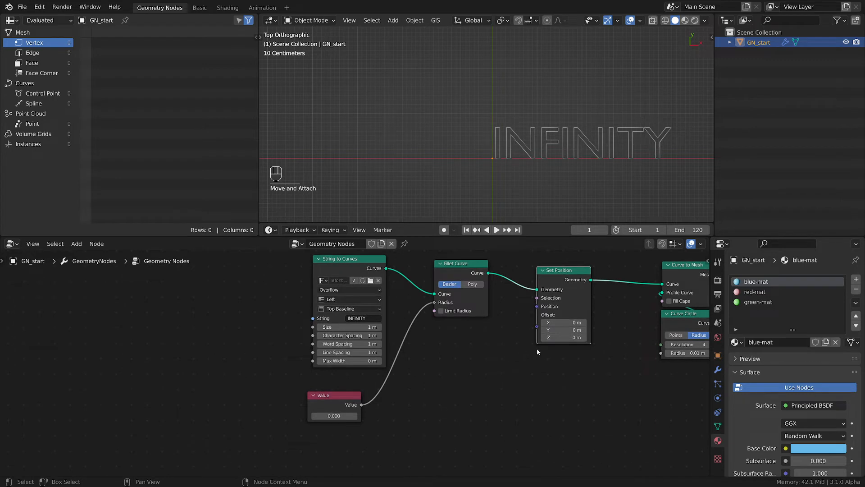
Add a Random Value node set to Vector below Fillet Curve and connect its output to the Set Position Offset
{"action": "scroll", "coordinate": [520, 355], "scroll_direction": "up", "scroll_amount": 1}
{"action": "key", "text": "shift+a"}
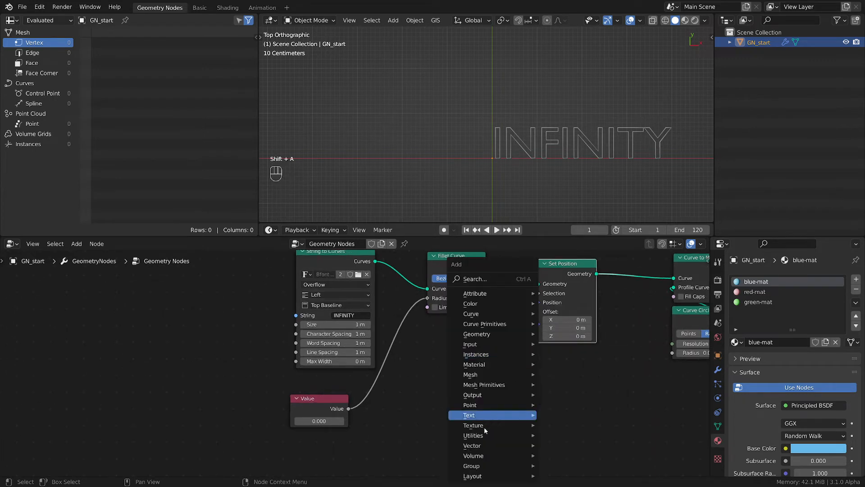
{"action": "mouse_move", "coordinate": [482, 436]}
{"action": "left_click", "coordinate": [574, 414]}
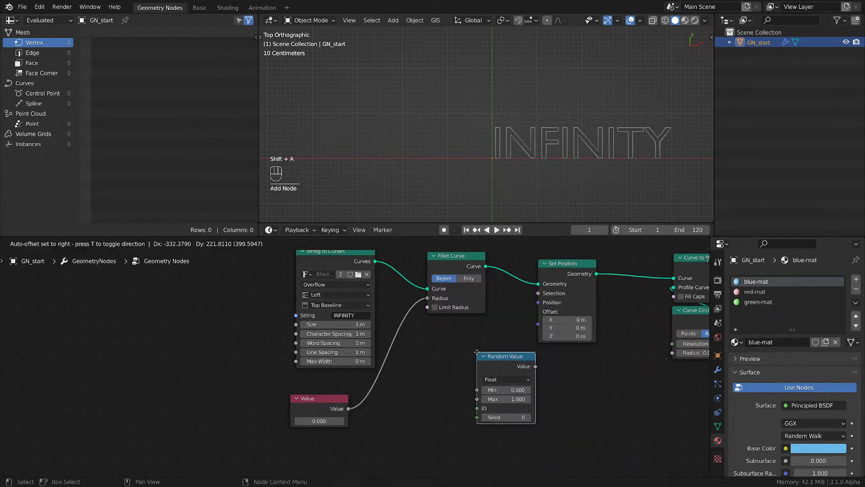
{"action": "left_click", "coordinate": [507, 378]}
{"action": "left_click", "coordinate": [505, 379]}
{"action": "left_click", "coordinate": [493, 408]}
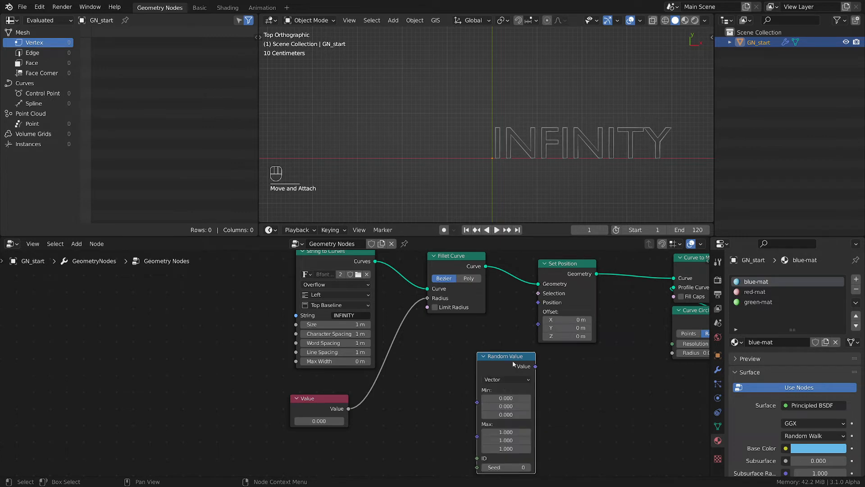
{"action": "left_click_drag", "start_coordinate": [513, 358], "coordinate": [494, 347]}
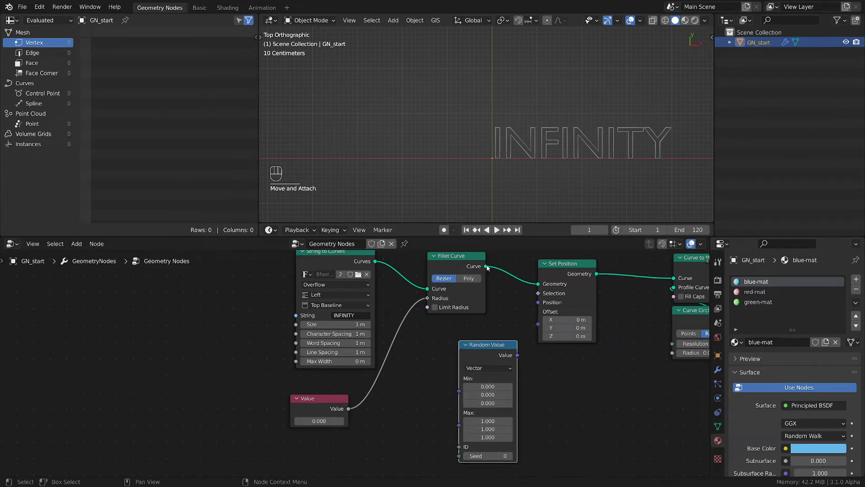
{"action": "left_click_drag", "start_coordinate": [518, 356], "coordinate": [541, 328]}
Set the Random Value node's Max X and Y components to 0 so only the Z offset is randomized
{"action": "middle_click_drag", "start_coordinate": [558, 138], "coordinate": [558, 98]}
{"action": "left_click_drag", "start_coordinate": [497, 421], "coordinate": [498, 429]}
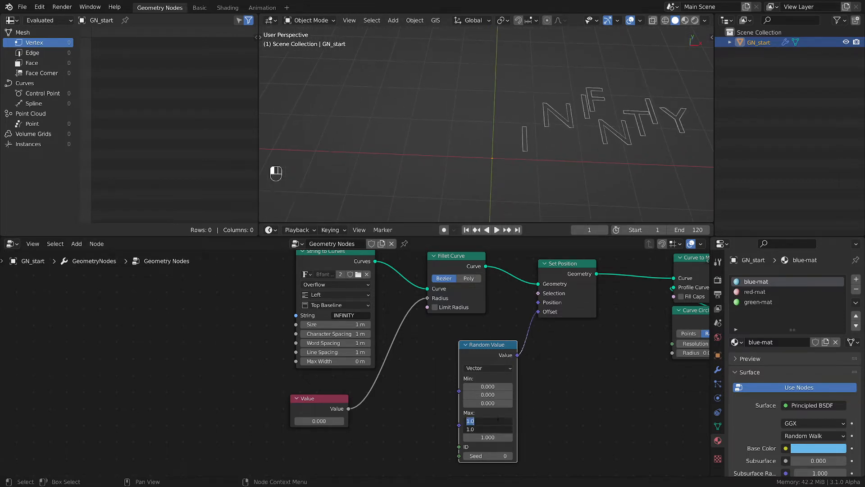
{"action": "type", "text": "0"}
{"action": "key", "text": "Return"}
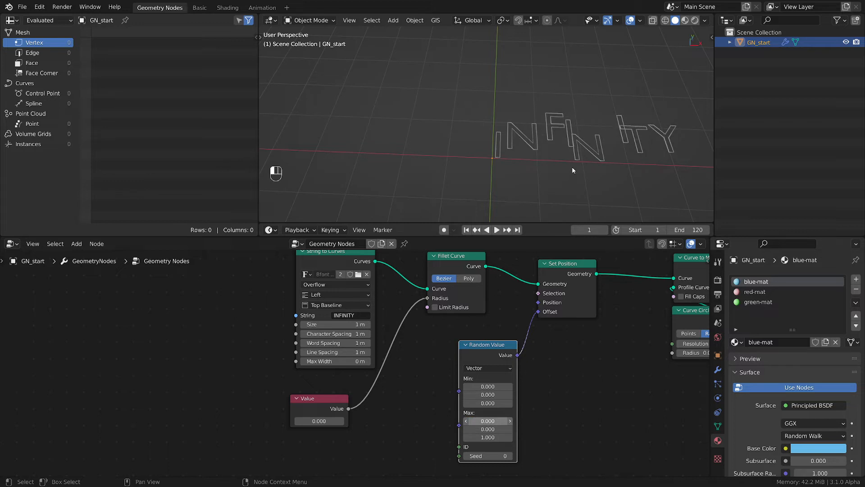
{"action": "middle_click_drag", "start_coordinate": [573, 169], "coordinate": [555, 152]}
{"action": "middle_click_drag", "start_coordinate": [594, 442], "coordinate": [616, 410]}
{"action": "scroll", "coordinate": [587, 389], "scroll_direction": "up", "scroll_amount": 1}
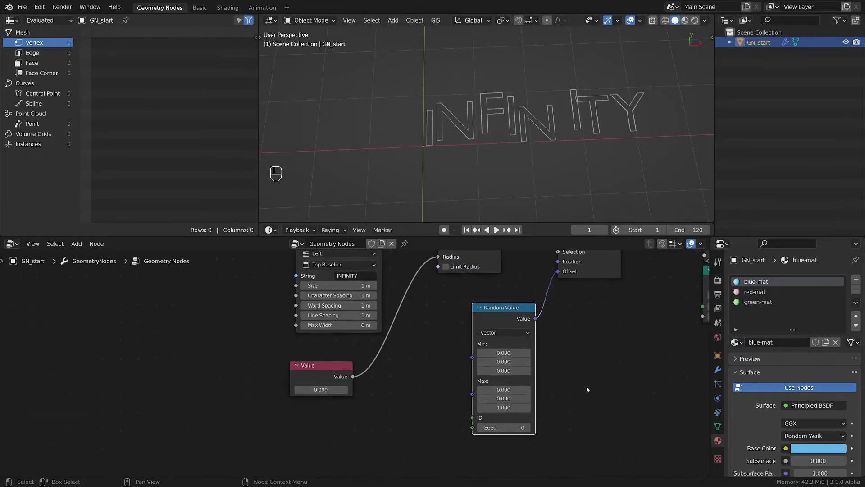
Add a Combine XYZ node below Random Value and connect its Vector output to the Random Value Max
{"action": "scroll", "coordinate": [586, 388], "scroll_direction": "down", "scroll_amount": 1}
{"action": "left_click", "coordinate": [449, 358]}
{"action": "key", "text": "shift+a"}
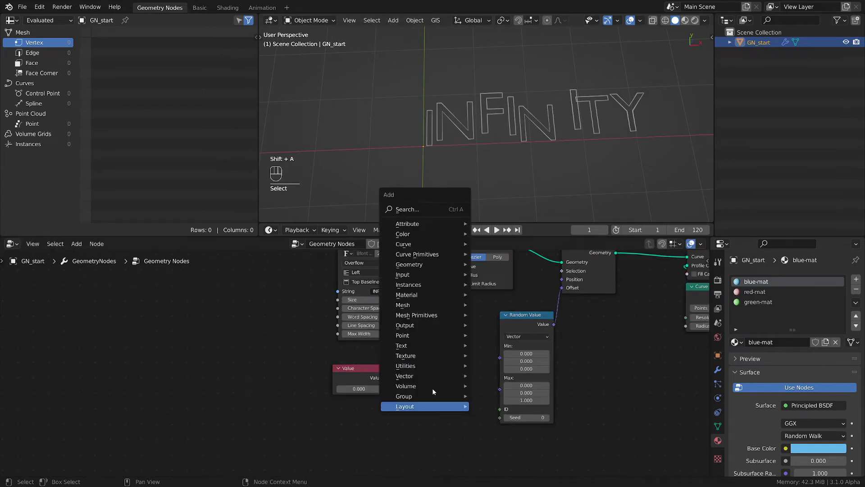
{"action": "mouse_move", "coordinate": [435, 365]}
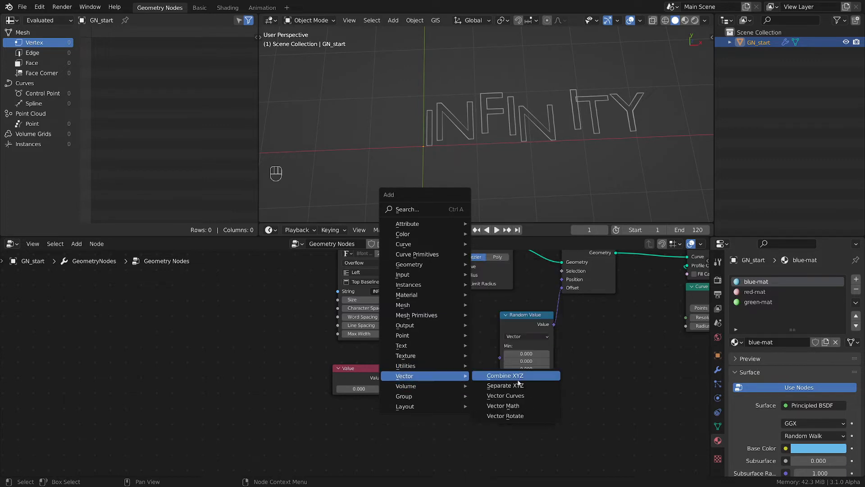
{"action": "left_click", "coordinate": [511, 377]}
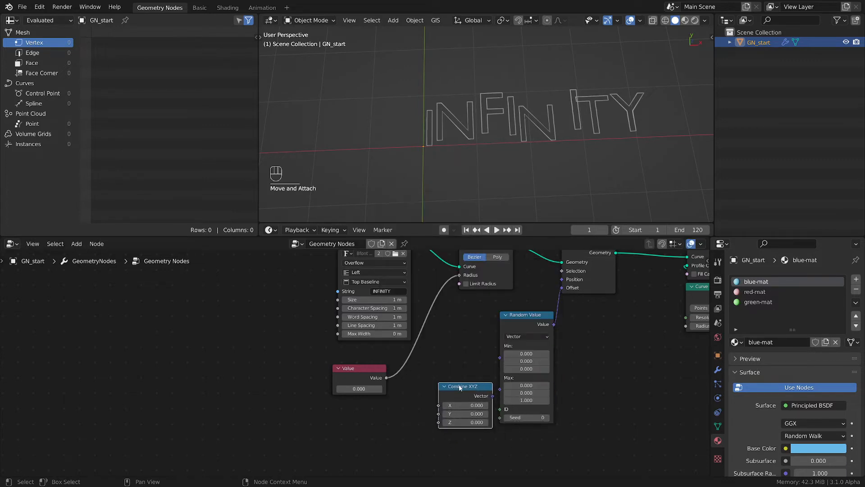
{"action": "left_click", "coordinate": [436, 411]}
{"action": "left_click_drag", "start_coordinate": [469, 422], "coordinate": [500, 390]}
Connect the Value node to the Z input of Combine XYZ and shift the Value node away from String to Curves
{"action": "double_click", "coordinate": [439, 447]}
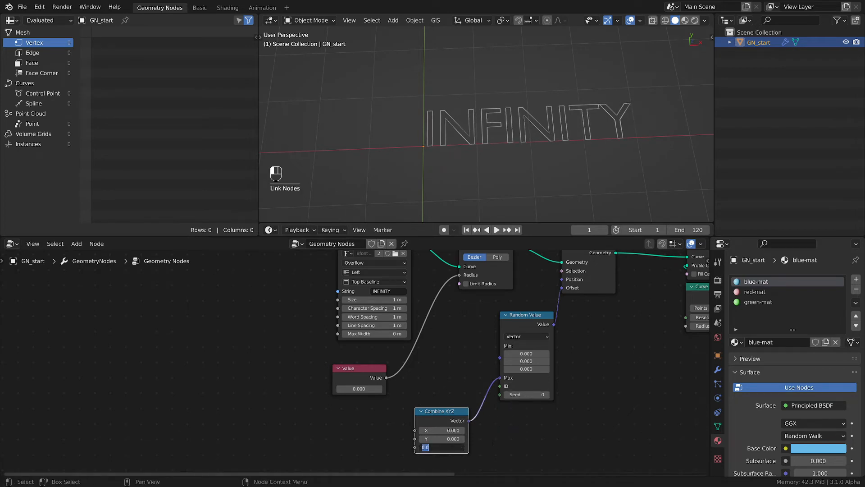
{"action": "key", "text": "Return"}
{"action": "left_click_drag", "start_coordinate": [385, 379], "coordinate": [415, 447]}
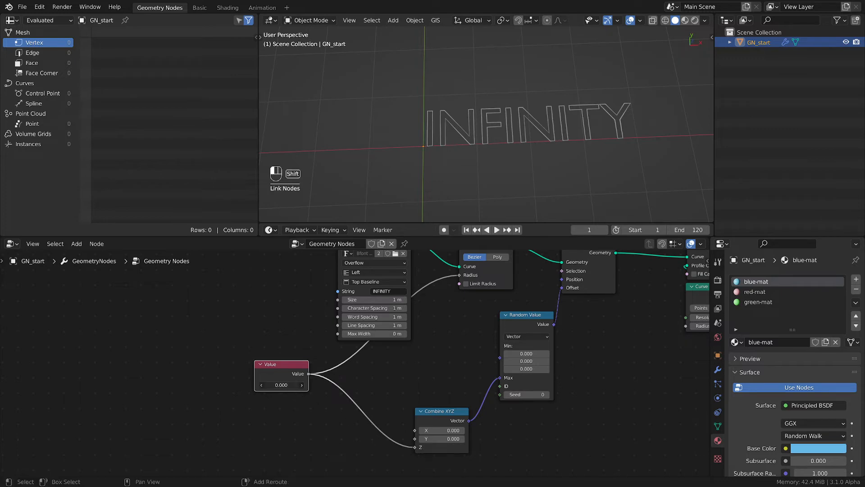
Try a Value of 1.89 and examine the combined fillet and height offset on the text from several angles
{"action": "left_click_drag", "start_coordinate": [281, 385], "coordinate": [321, 384]}
{"action": "middle_click_drag", "start_coordinate": [566, 91], "coordinate": [566, 161]}
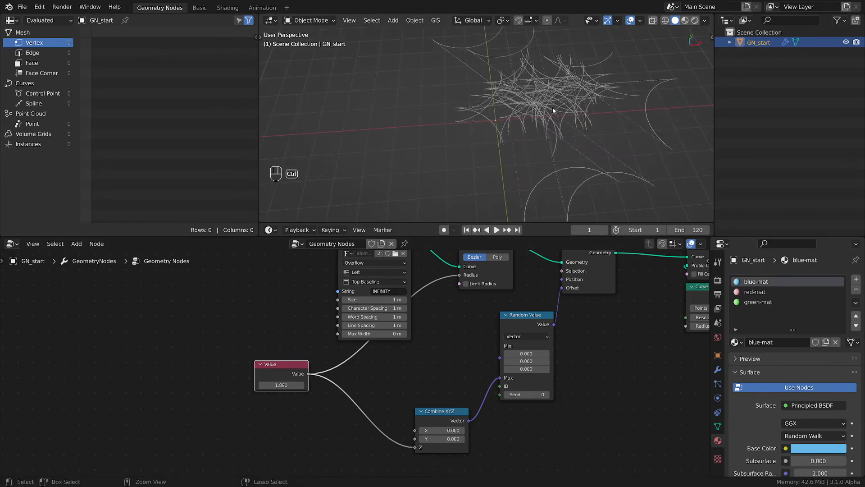
{"action": "middle_click_drag", "start_coordinate": [553, 108], "coordinate": [560, 117]}
{"action": "left_click_drag", "start_coordinate": [284, 389], "coordinate": [350, 382]}
Move Combine XYZ slightly closer to Random Value and try a negative Value of -0.2
{"action": "left_click_drag", "start_coordinate": [442, 411], "coordinate": [451, 404]}
{"action": "scroll", "coordinate": [532, 128], "scroll_direction": "up", "scroll_amount": 2}
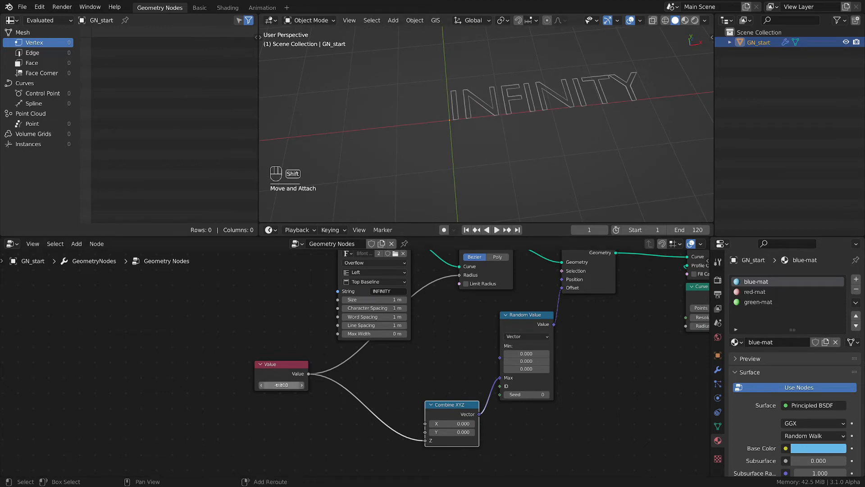
{"action": "mouse_move", "coordinate": [281, 385]}
{"action": "left_mouse_down", "text": "shift"}
{"action": "mouse_move", "coordinate": [257, 384]}
{"action": "mouse_move", "coordinate": [304, 385]}
{"action": "mouse_move", "coordinate": [278, 385]}
{"action": "left_mouse_up", "text": "shift"}
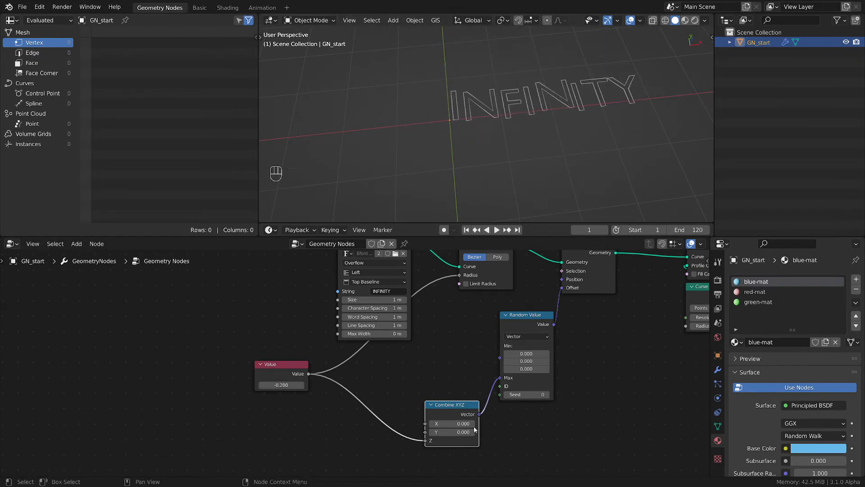
Insert a Math node set to Power on the link between the Value node and Combine XYZ Z
{"action": "middle_click_drag", "start_coordinate": [328, 404], "coordinate": [382, 396]}
{"action": "key", "text": "shift+a"}
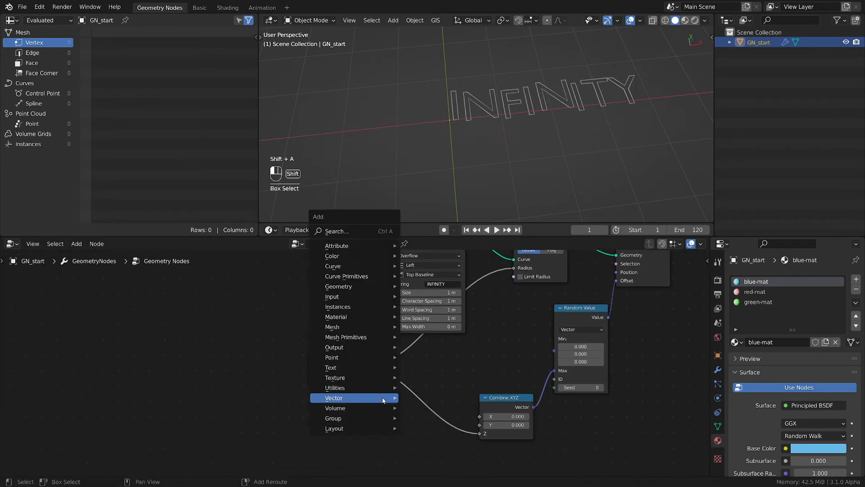
{"action": "mouse_move", "coordinate": [352, 395]}
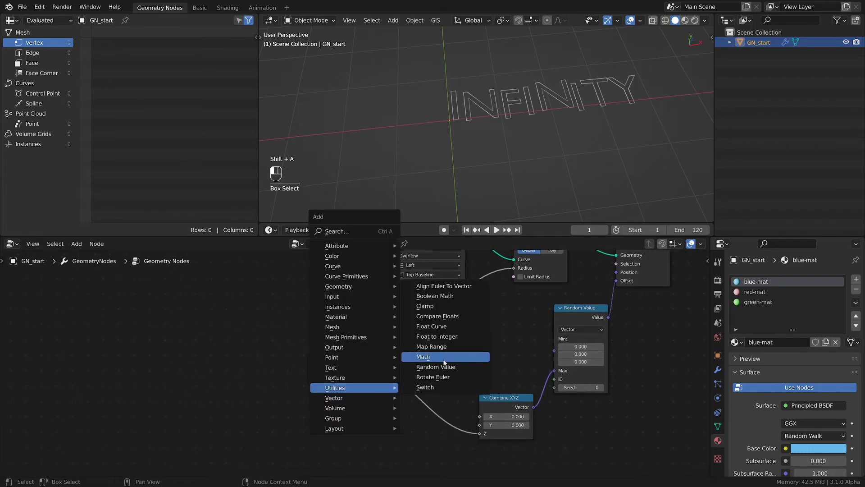
{"action": "left_click", "coordinate": [443, 359]}
{"action": "left_click", "coordinate": [395, 371]}
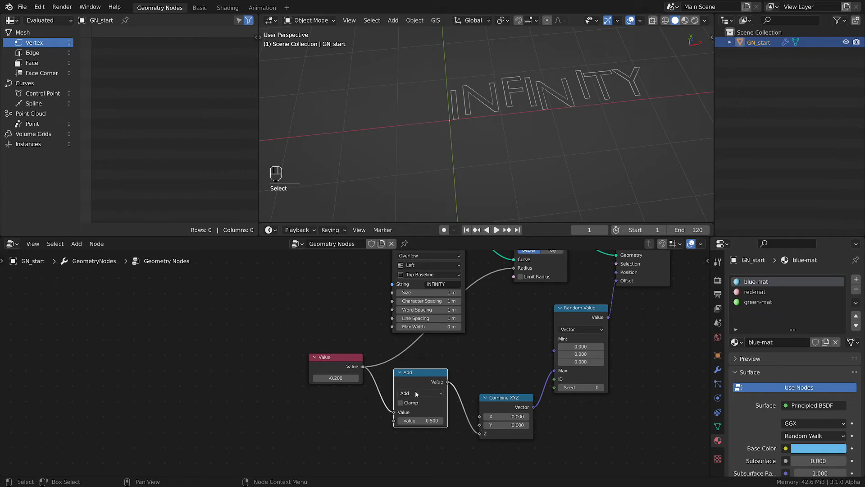
{"action": "left_click", "coordinate": [415, 390]}
{"action": "left_click", "coordinate": [410, 341]}
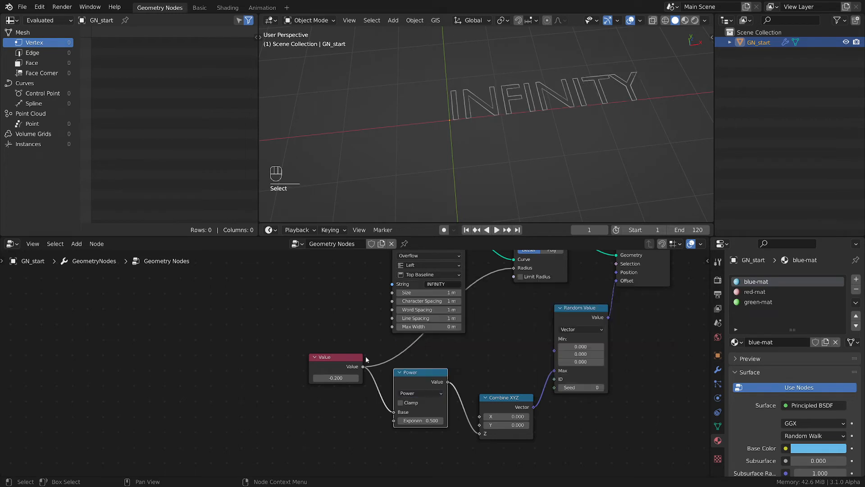
Try Values of -4.3 and -1.49 together with a Power exponent of 2.15
{"action": "left_click_drag", "start_coordinate": [335, 378], "coordinate": [335, 378]}
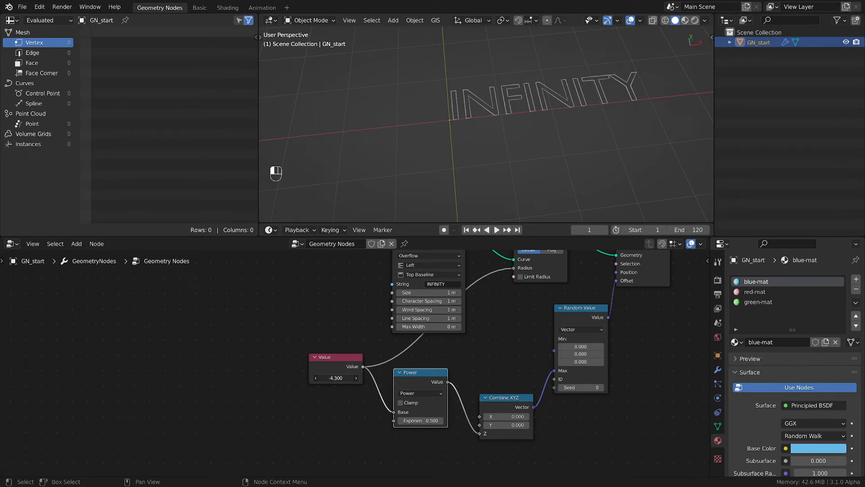
{"action": "mouse_move", "coordinate": [317, 377]}
{"action": "left_mouse_down"}
{"action": "mouse_move", "coordinate": [356, 377]}
{"action": "mouse_move", "coordinate": [325, 378]}
{"action": "left_mouse_up"}
{"action": "left_click", "coordinate": [423, 420]}
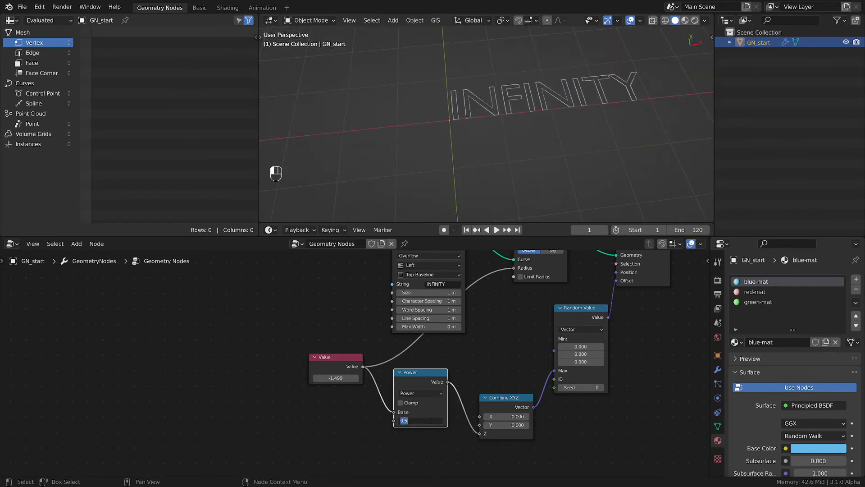
{"action": "key", "text": "Return"}
{"action": "middle_click_drag", "start_coordinate": [565, 193], "coordinate": [518, 158]}
{"action": "left_click_drag", "start_coordinate": [413, 417], "coordinate": [406, 417], "text": "shift"}
Set the Power node's exponent to 2
{"action": "left_click", "coordinate": [421, 420]}
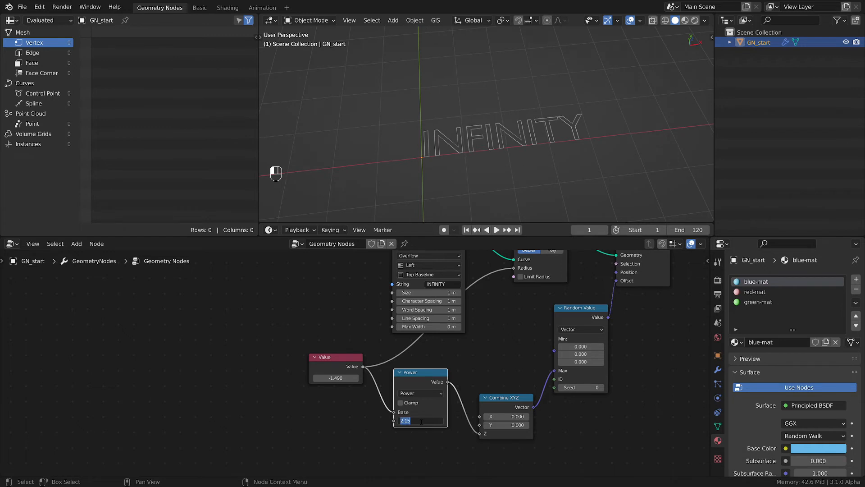
{"action": "type", "text": "2"}
{"action": "key", "text": "Return"}
Try a Value of 1.92 and examine the resulting curve distortion in the viewport
{"action": "left_click_drag", "start_coordinate": [336, 378], "coordinate": [384, 378], "text": "shift"}
{"action": "left_click_drag", "start_coordinate": [336, 378], "coordinate": [370, 377], "text": "shift"}
{"action": "scroll", "coordinate": [609, 139], "scroll_direction": "down", "scroll_amount": 2}
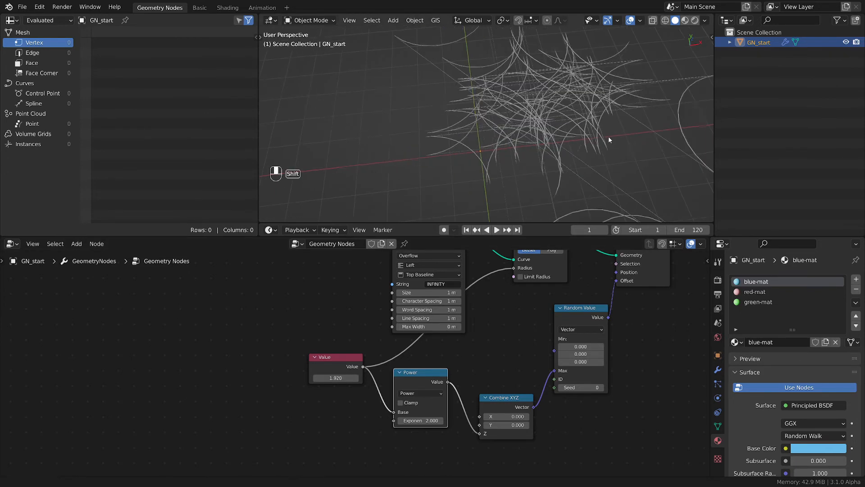
{"action": "middle_click_drag", "start_coordinate": [608, 136], "coordinate": [564, 152]}
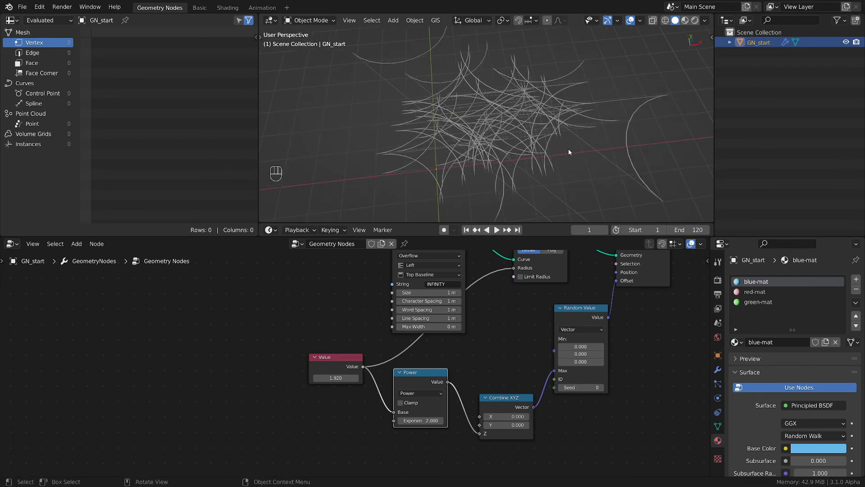
Set the Value node to 0
{"action": "left_click", "coordinate": [335, 377]}
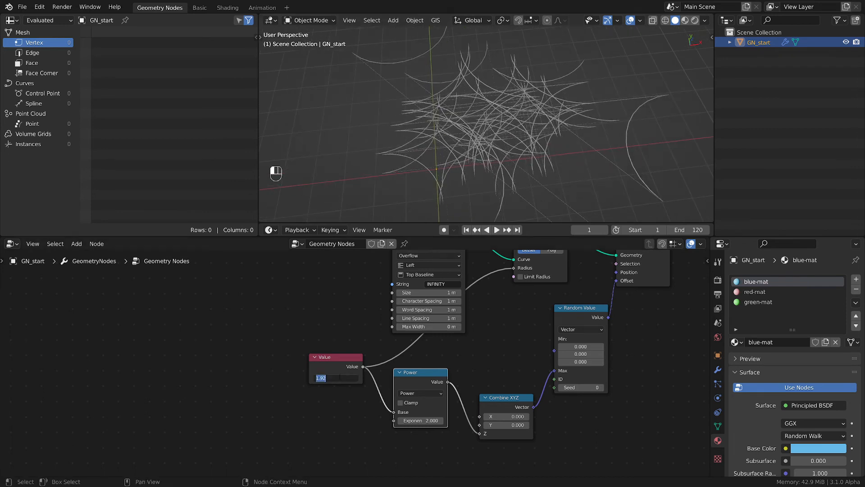
{"action": "type", "text": "0"}
{"action": "key", "text": "Return"}
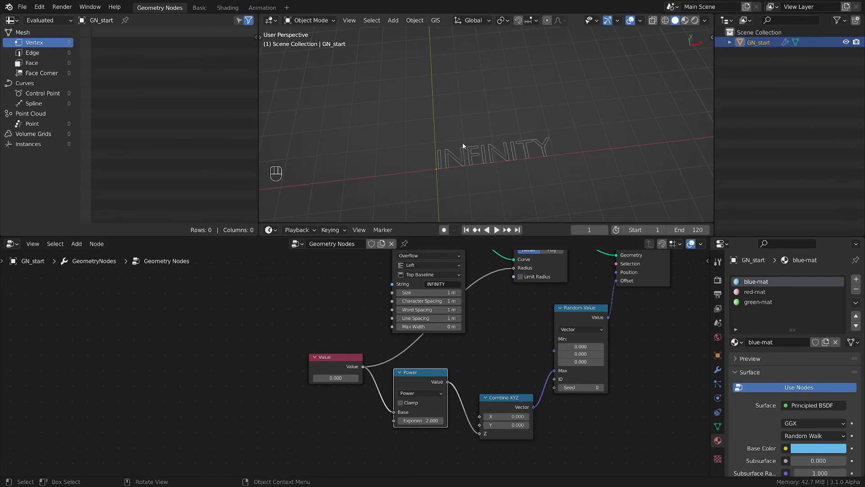
Set the Character Spacing of String to Curves to 1.37 m
{"action": "scroll", "coordinate": [450, 322], "scroll_direction": "up", "scroll_amount": 2}
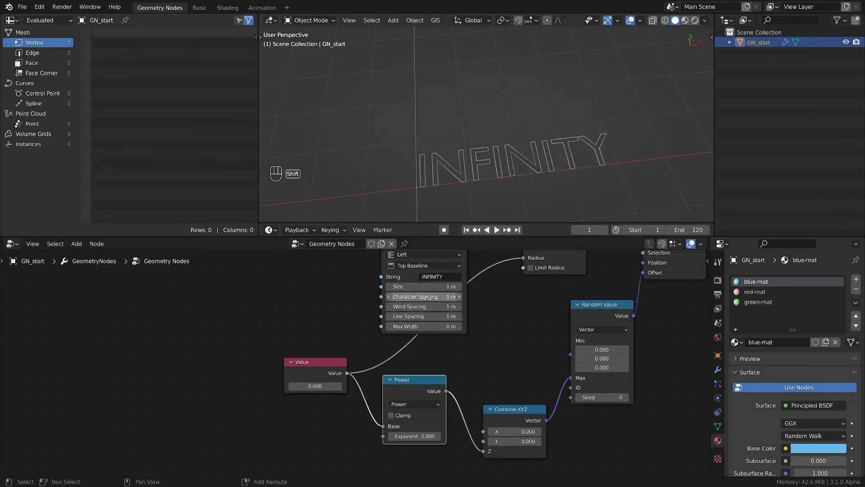
{"action": "mouse_move", "coordinate": [414, 297]}
{"action": "left_mouse_down"}
{"action": "mouse_move", "coordinate": [433, 296]}
{"action": "mouse_move", "coordinate": [415, 298]}
{"action": "left_mouse_up"}
{"action": "scroll", "coordinate": [539, 137], "scroll_direction": "down", "scroll_amount": 3}
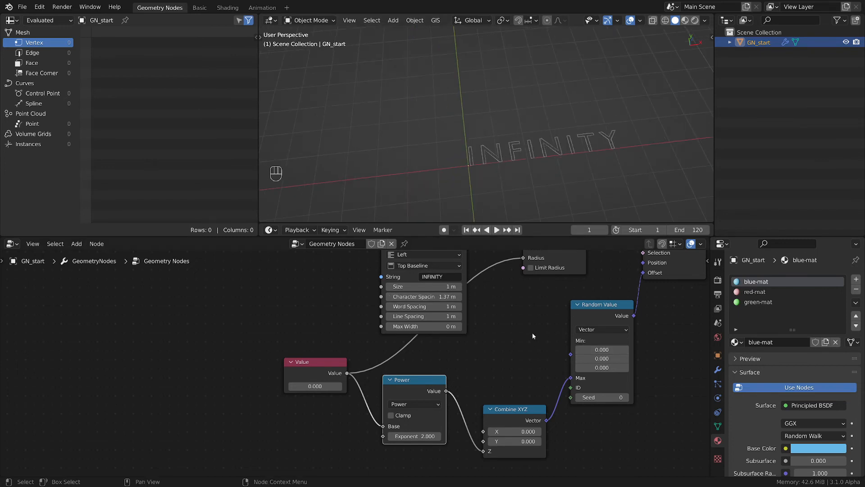
Move the Group Output node closer to Curve to Mesh
{"action": "scroll", "coordinate": [532, 333], "scroll_direction": "down", "scroll_amount": 1}
{"action": "middle_click_drag", "start_coordinate": [519, 336], "coordinate": [296, 358], "text": "shift"}
{"action": "scroll", "coordinate": [315, 351], "scroll_direction": "down", "scroll_amount": 2}
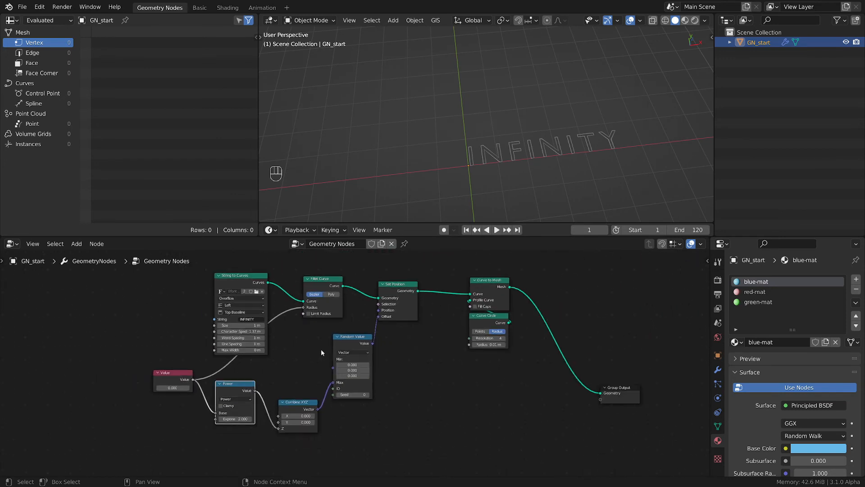
{"action": "left_click_drag", "start_coordinate": [627, 393], "coordinate": [571, 323]}
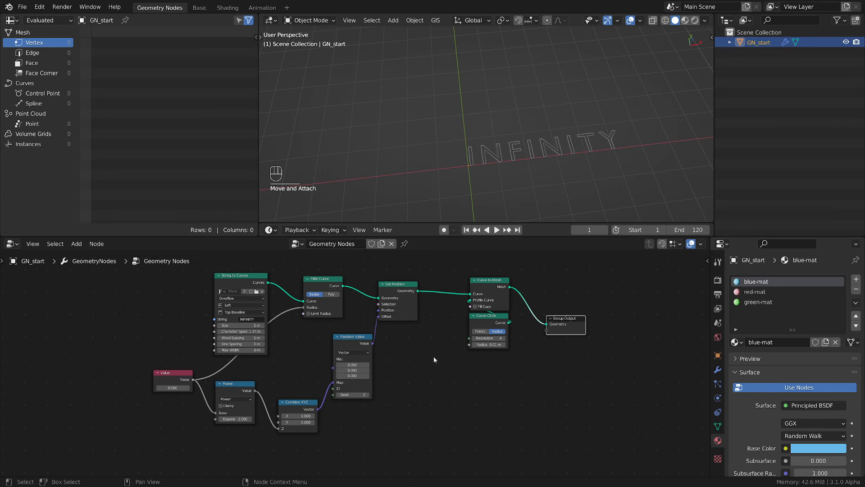
{"action": "scroll", "coordinate": [432, 352], "scroll_direction": "up", "scroll_amount": 1}
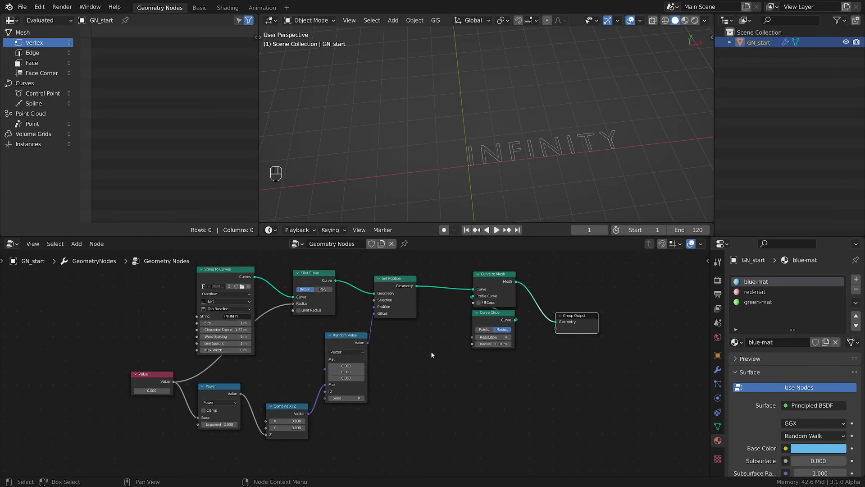